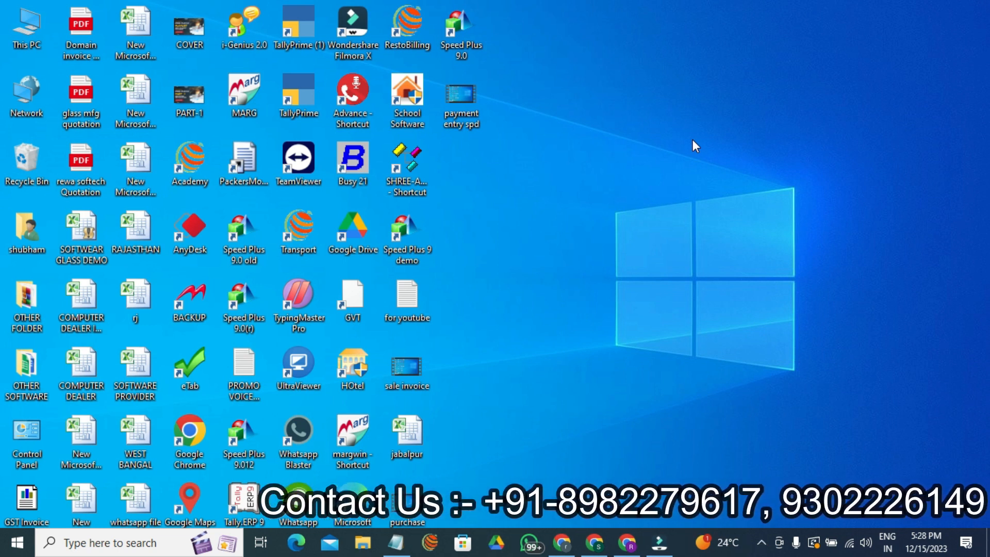
Launch Speed Plus 9.0 from the desktop and continue with English as the language.
double_click(466, 40)
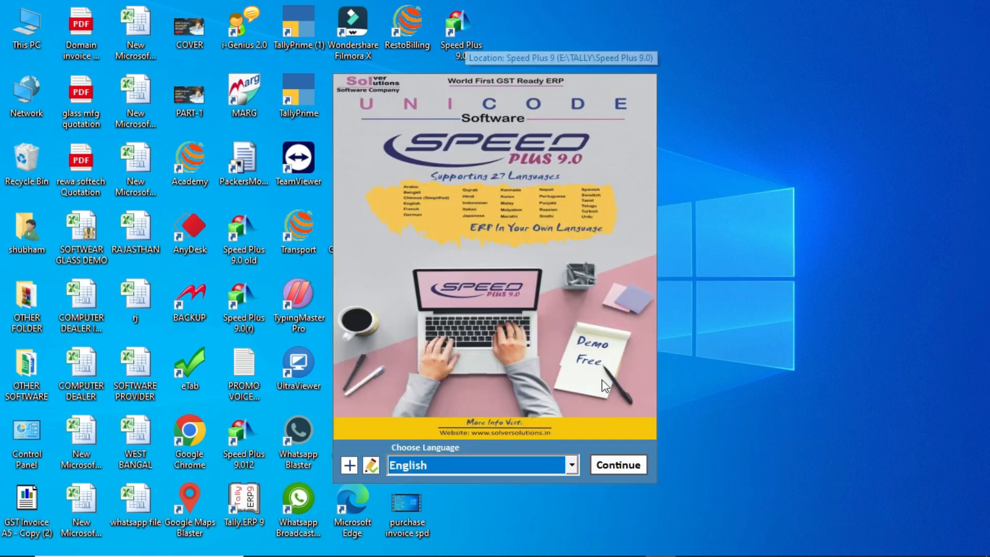
left_click(633, 468)
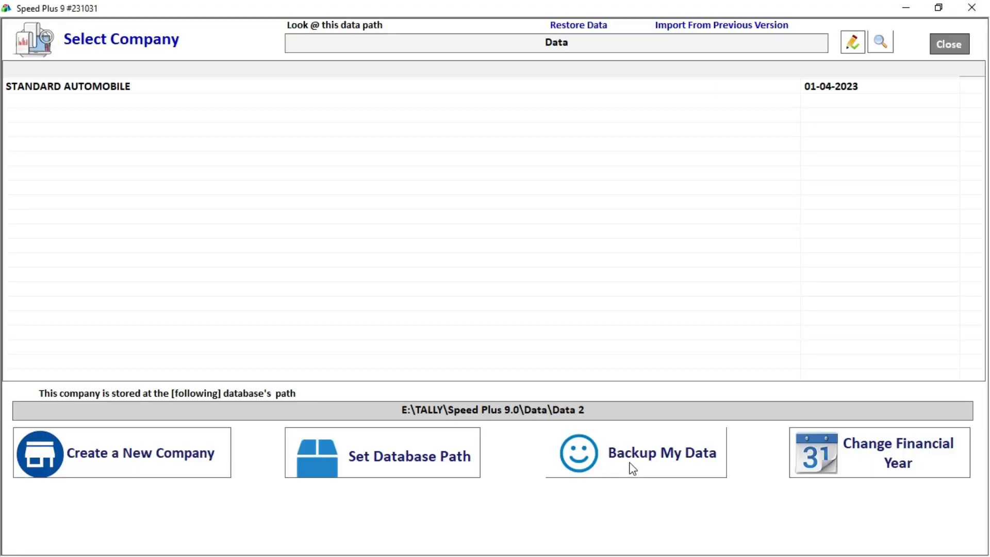
key("XF86AudioMute")
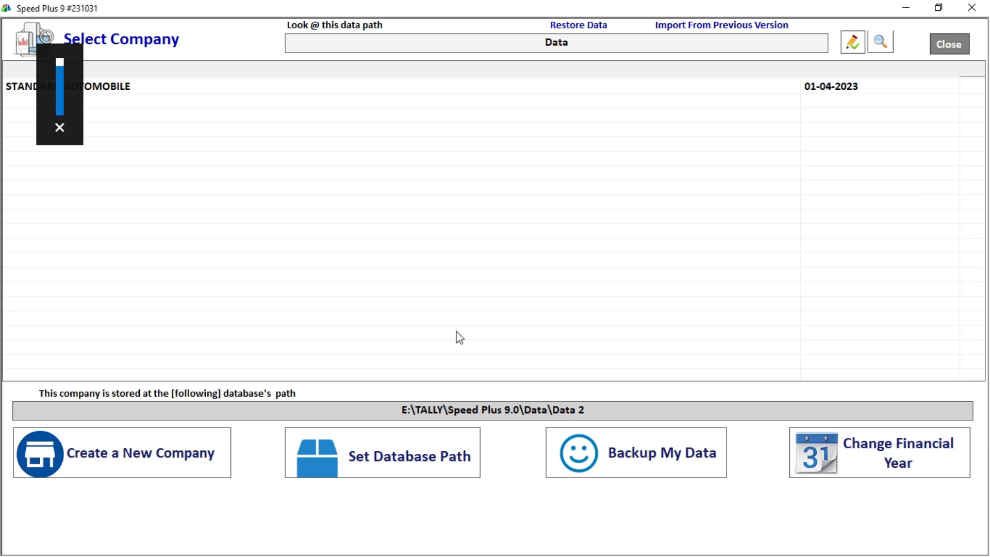
Open the STANDARD AUTOMOBILE company and log in with the user ID and account password.
left_click(269, 90)
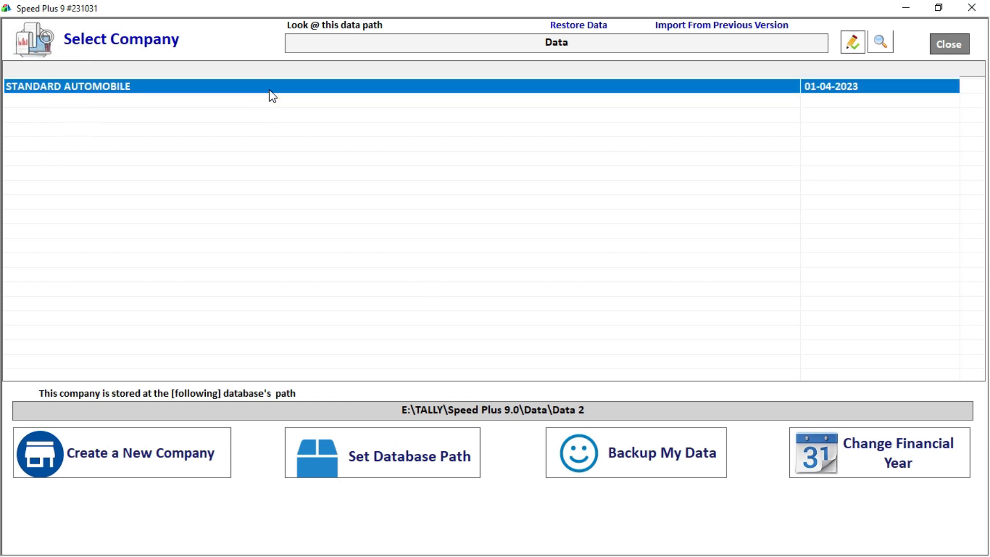
type("1")
key("Return")
type("1")
key("Return")
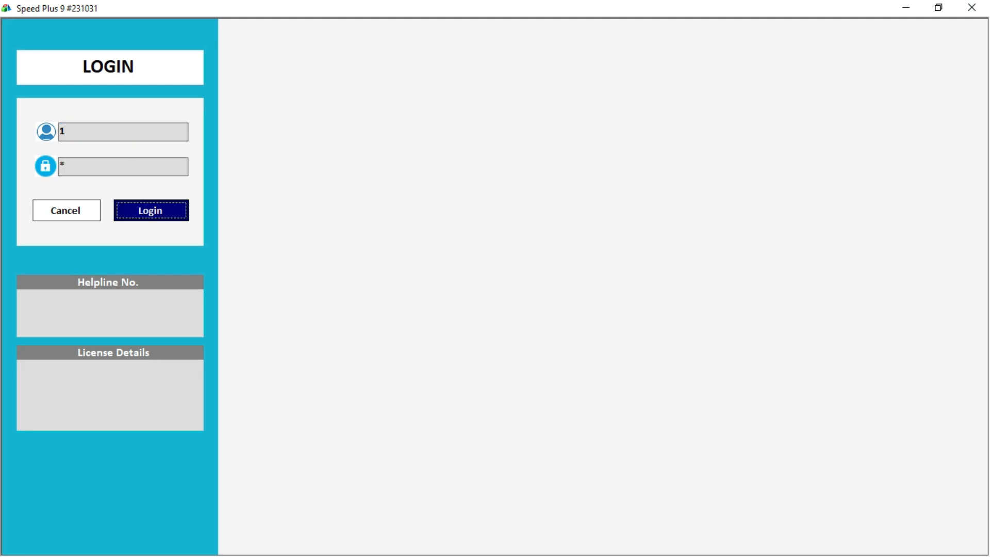
key("Return")
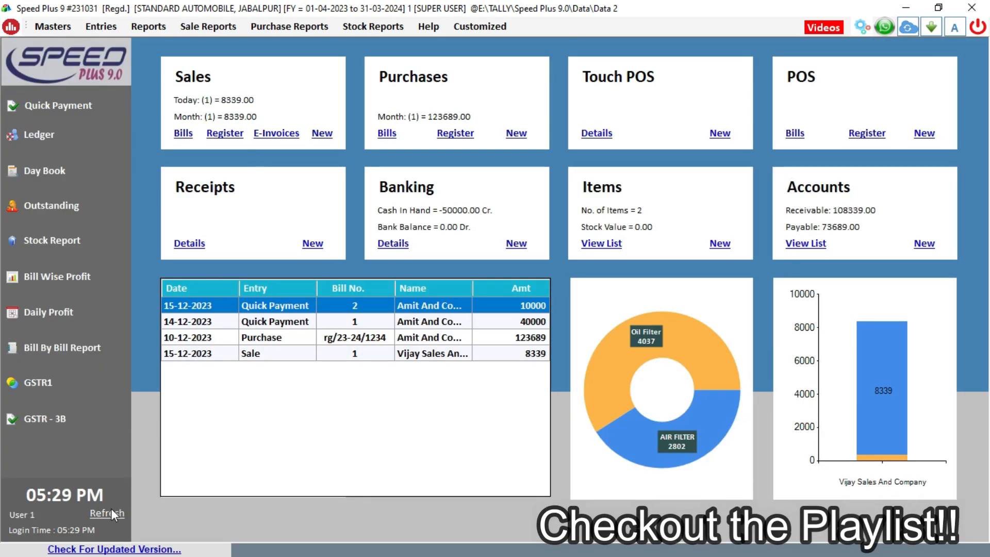
Refresh the dashboard and start a new quick receipt dated 15-12-2023 with Cash as the payment mode.
left_click(110, 513)
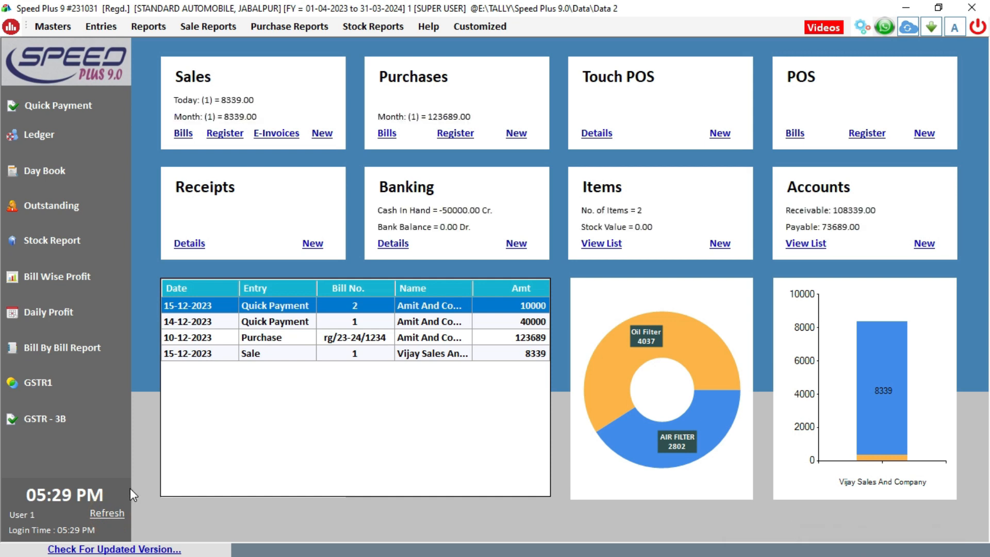
left_click(256, 190)
left_click(313, 245)
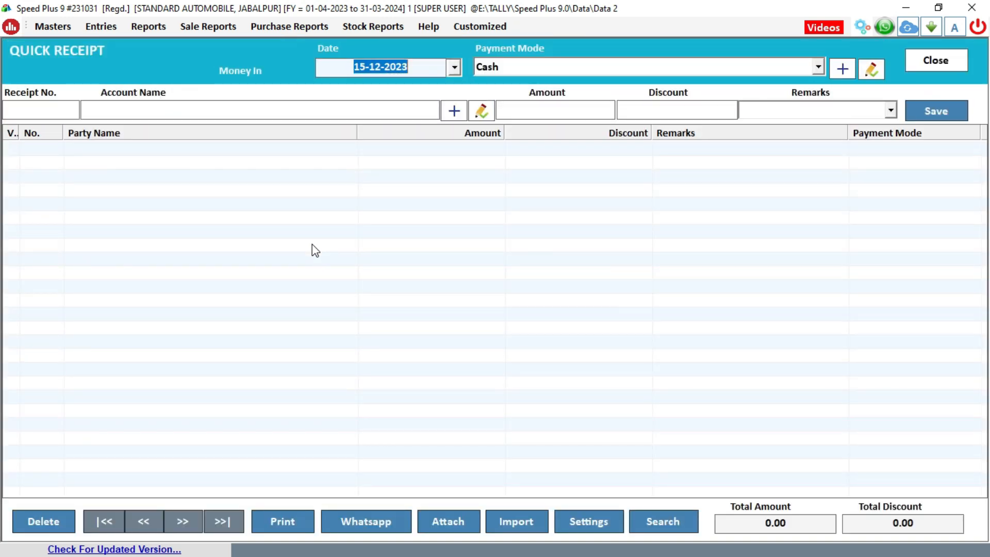
key("Return")
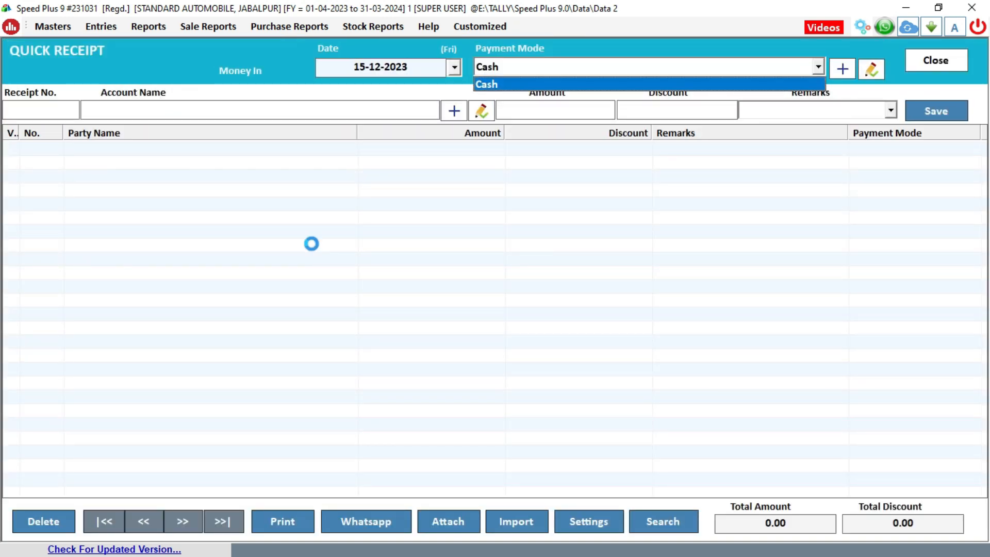
key("Return")
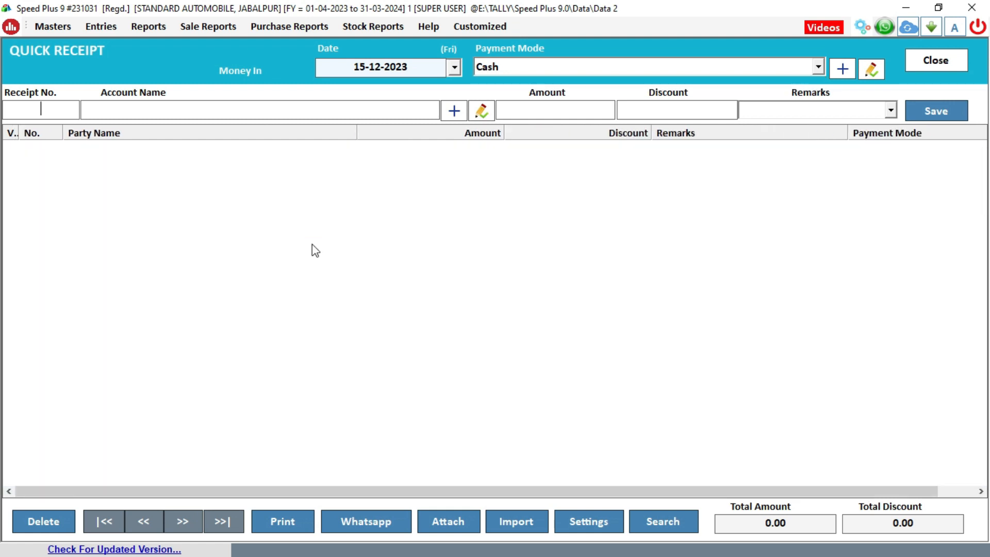
key("Return")
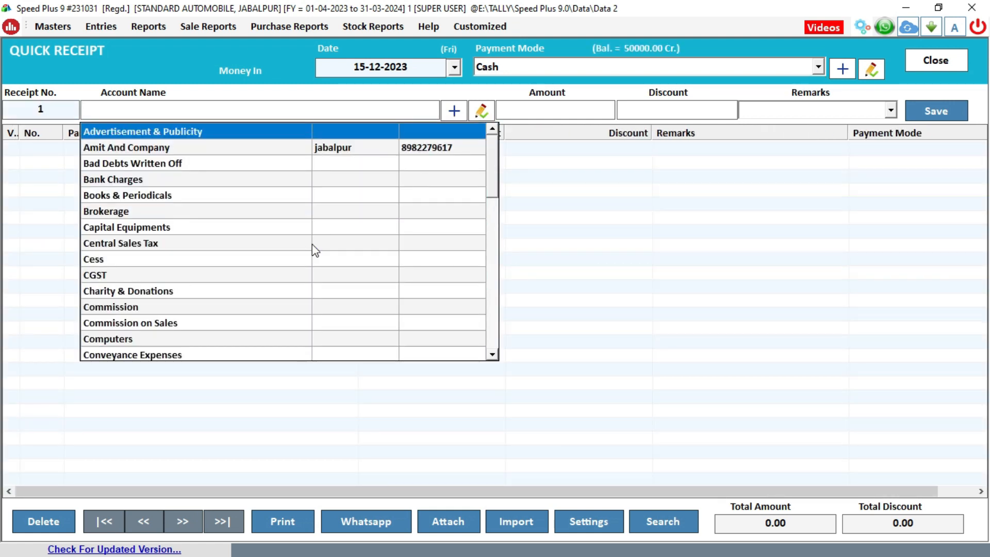
Choose Vijay Sales And Company as the receipt's account and set the amount to 10000 without a discount.
type("vi")
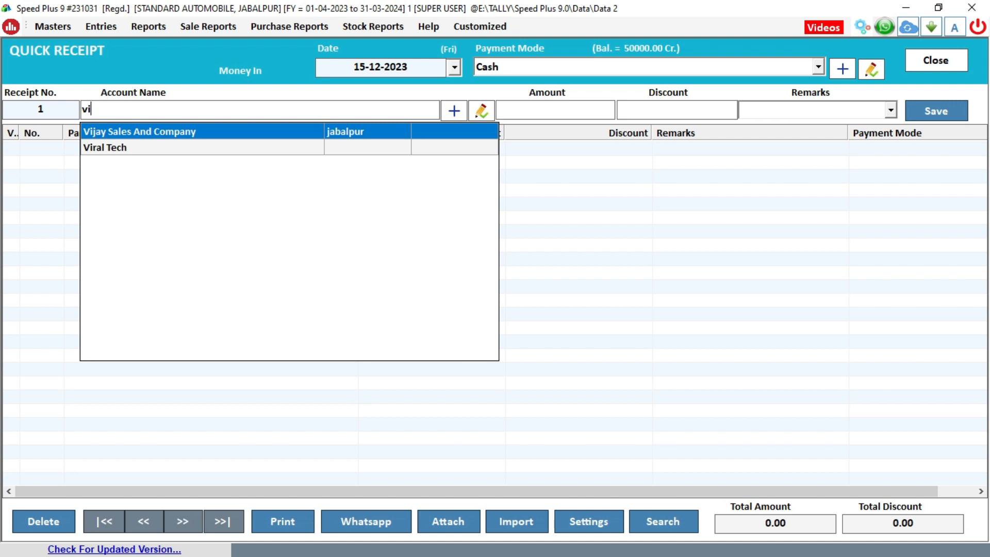
key("Return")
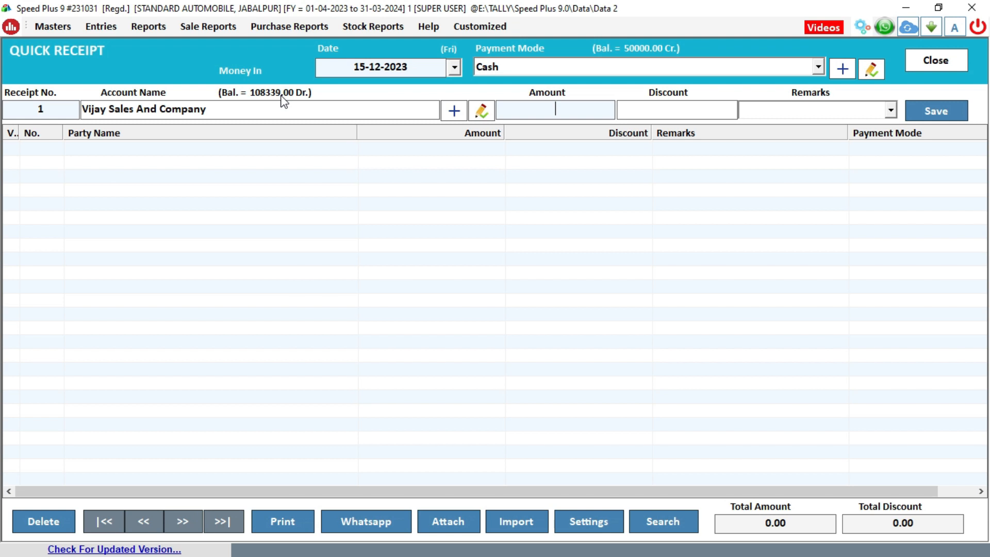
type("10000")
key("Return")
key("Return")
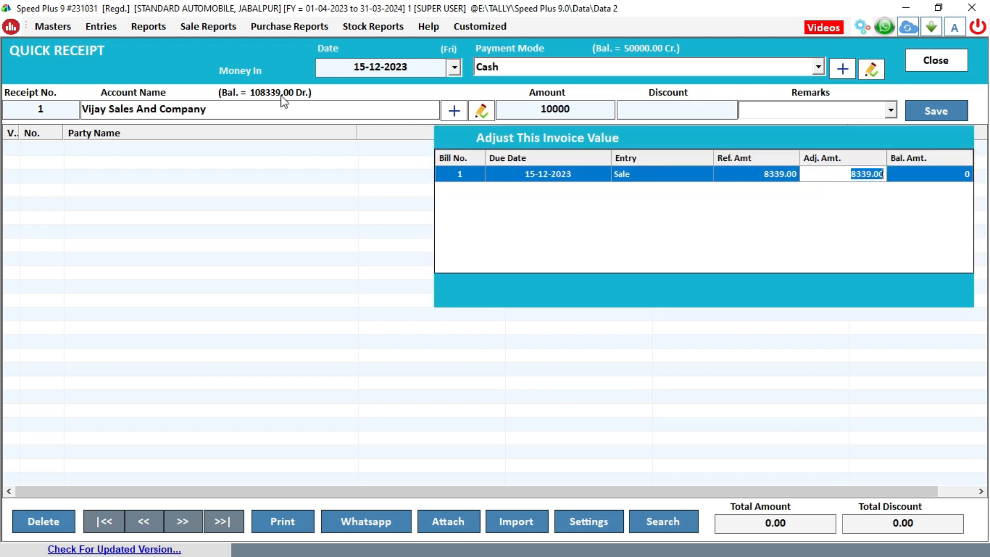
Adjust 8339.00 of the receipt against sale bill 1, leave the remarks empty, and save the receipt.
key("Return")
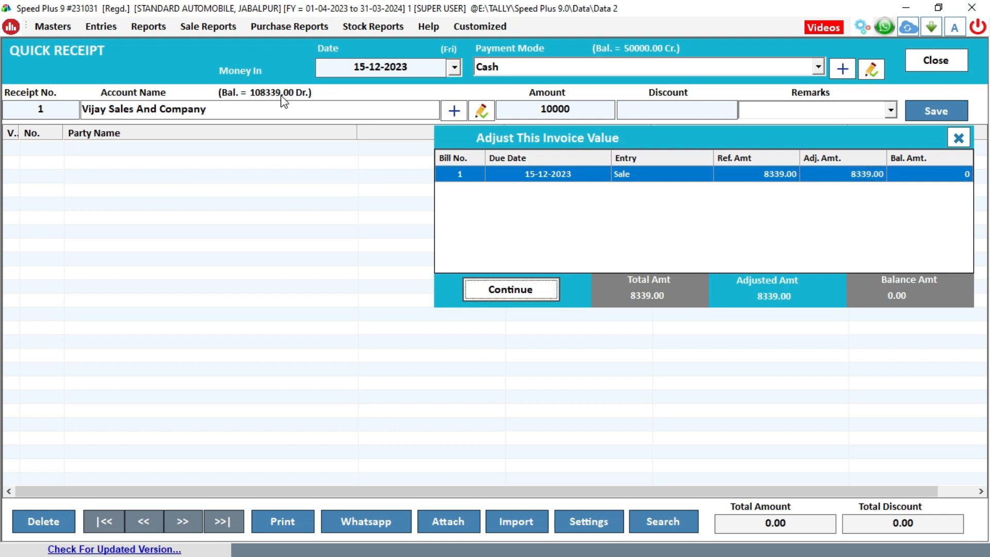
key("Return")
key("Return")
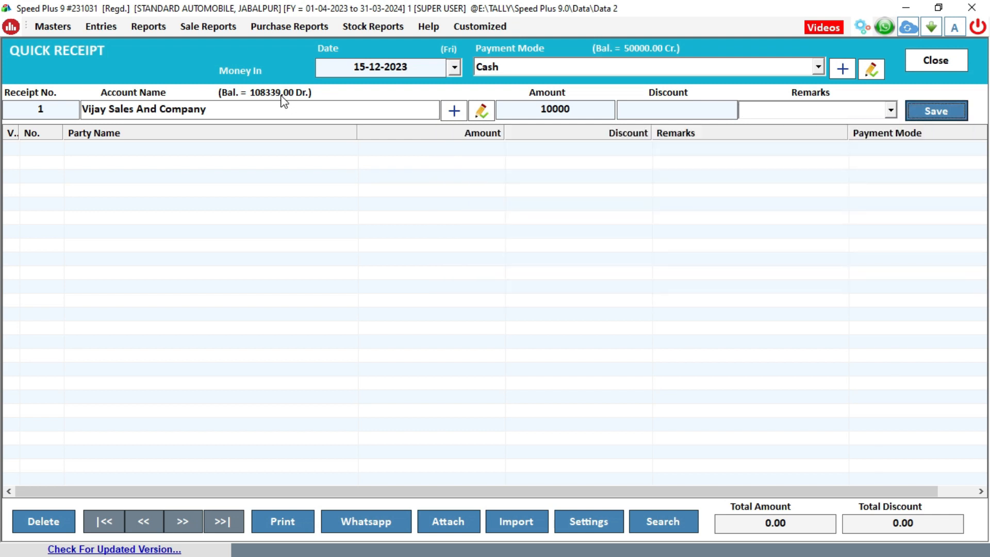
key("Return")
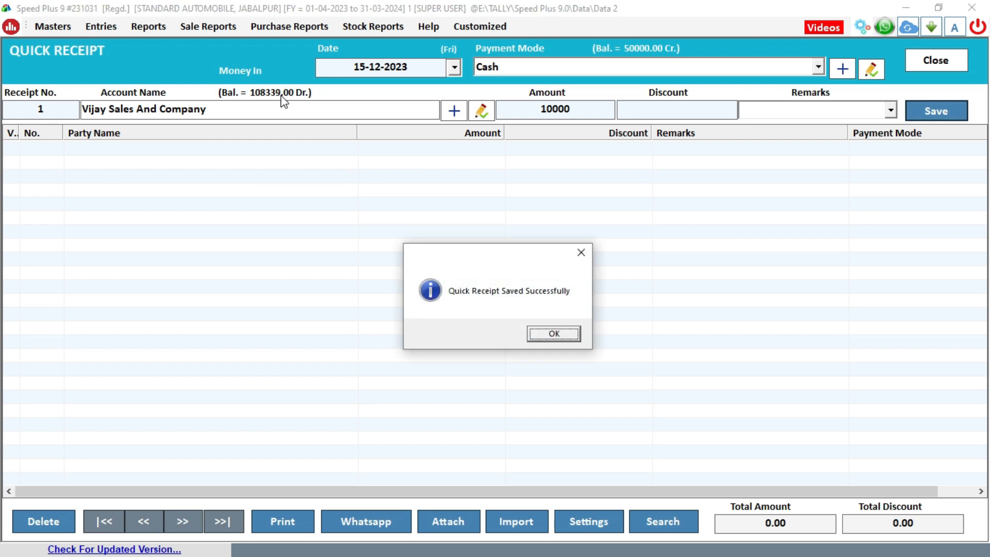
key("Return")
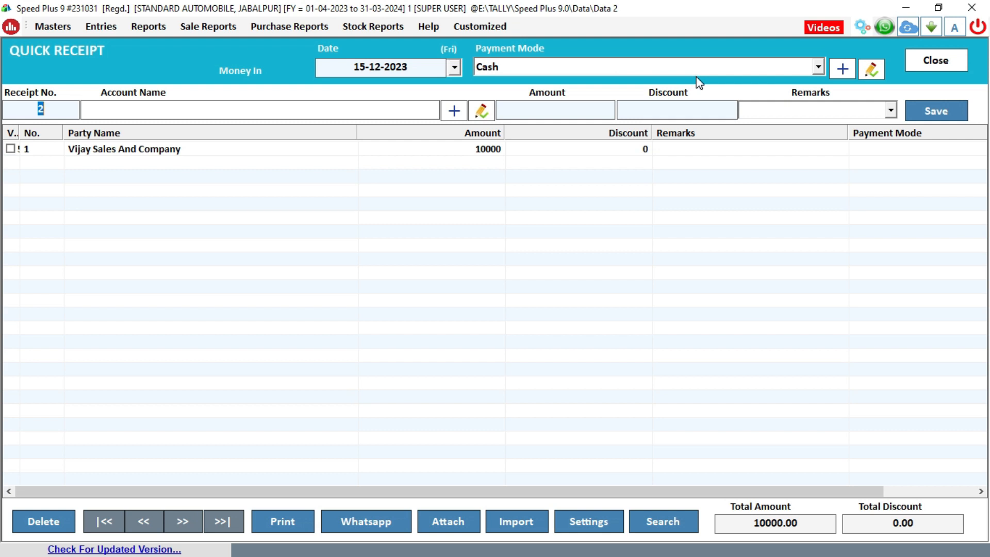
Create a new payment mode account with IOB as both its name and its print name.
left_click(772, 74)
left_click(772, 74)
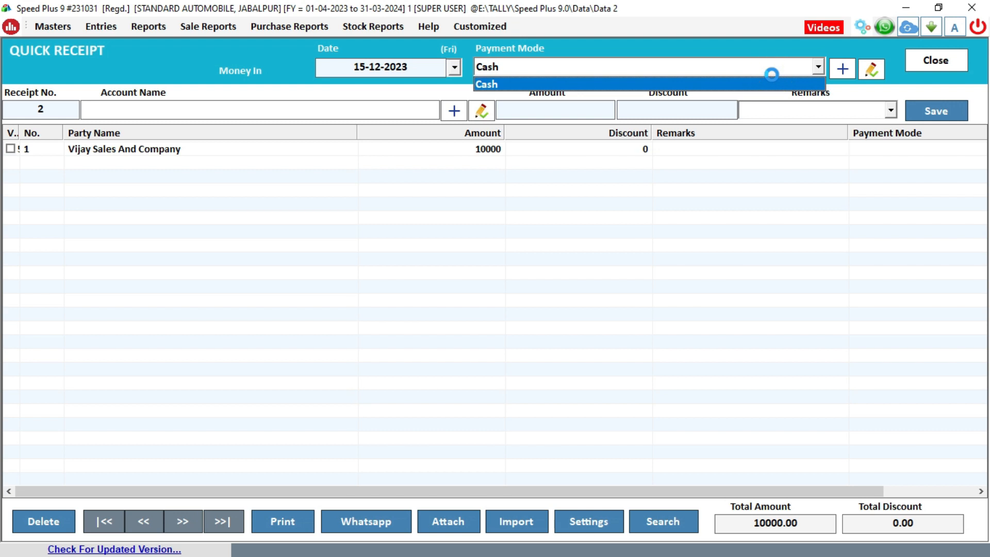
left_click(842, 69)
left_click(842, 69)
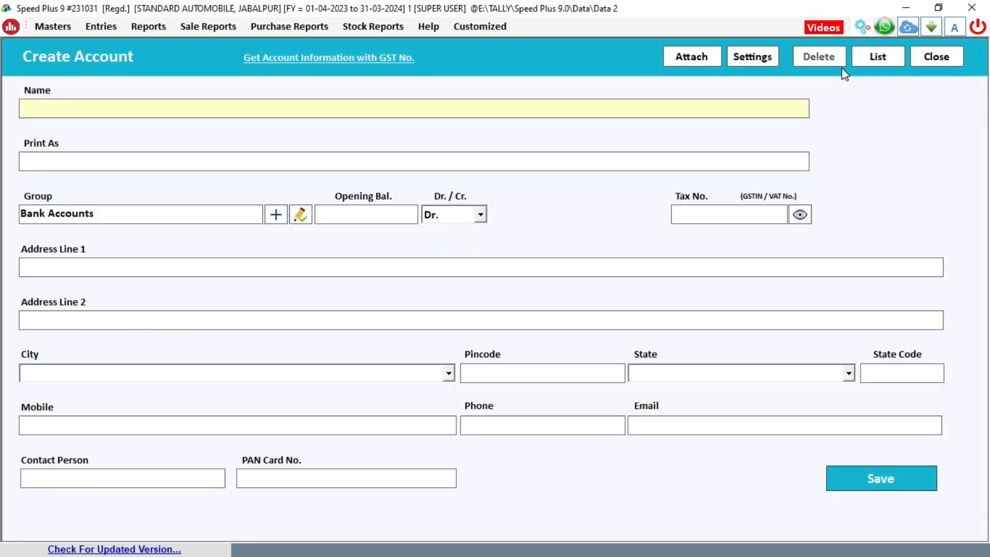
type("IOB")
key("Return")
key("Return")
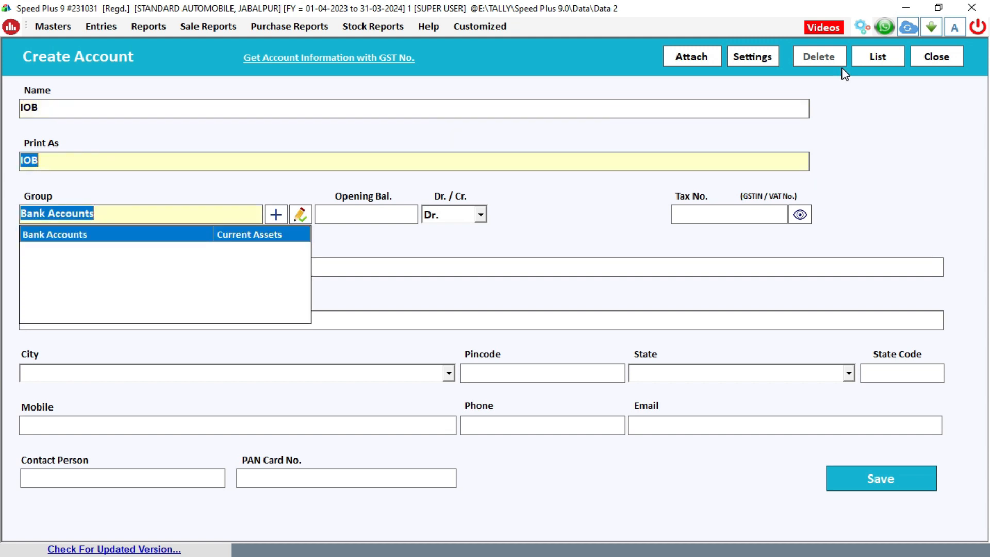
Assign the IOB account to the Bank Accounts group, leave all other details blank, and save it.
key("Return")
key("Return")
key("Return")
key("Return")
key("Return")
key("Return")
key("Return")
key("Return")
key("Return")
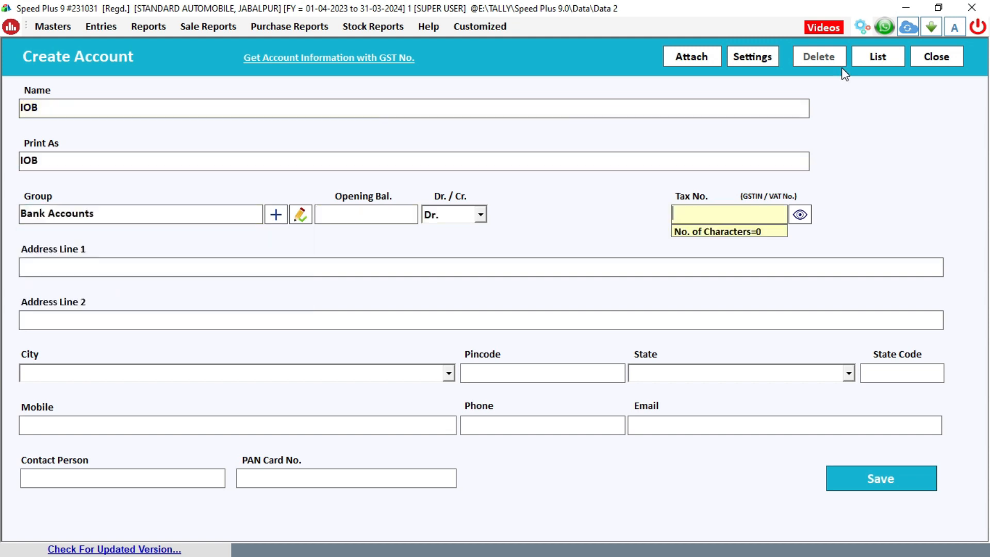
key("Return")
key("Return")
key("Return")
key("Return")
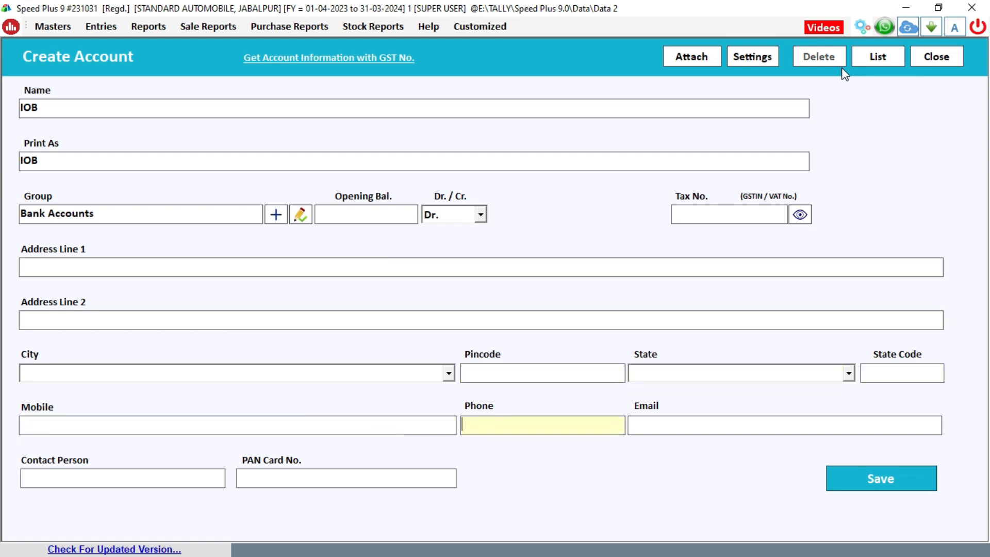
key("Return")
key("Return")
key("Return")
key("Return")
key("Return")
key("Return")
key("Return")
key("Return")
key("Return")
key("Return")
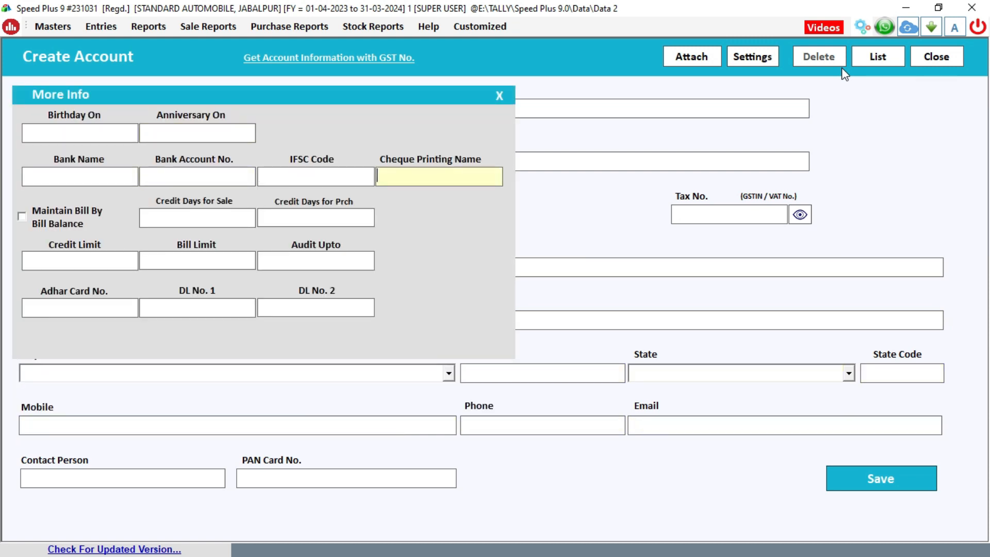
key("Return")
key("Return")
key("Return")
key("Return")
key("Return")
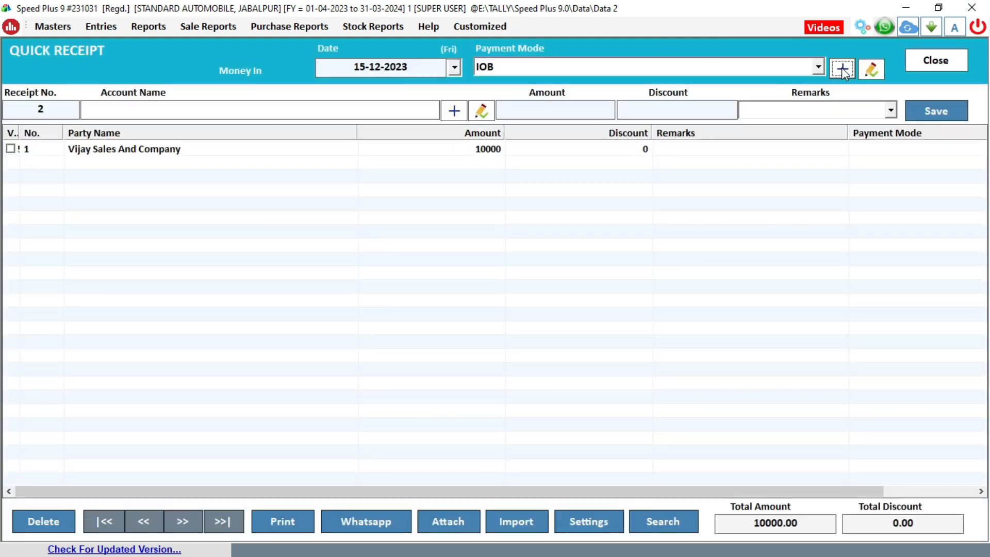
Set receipt 2 to the IOB payment mode and choose Vijay Sales And Company as its account.
key("Up")
key("Down")
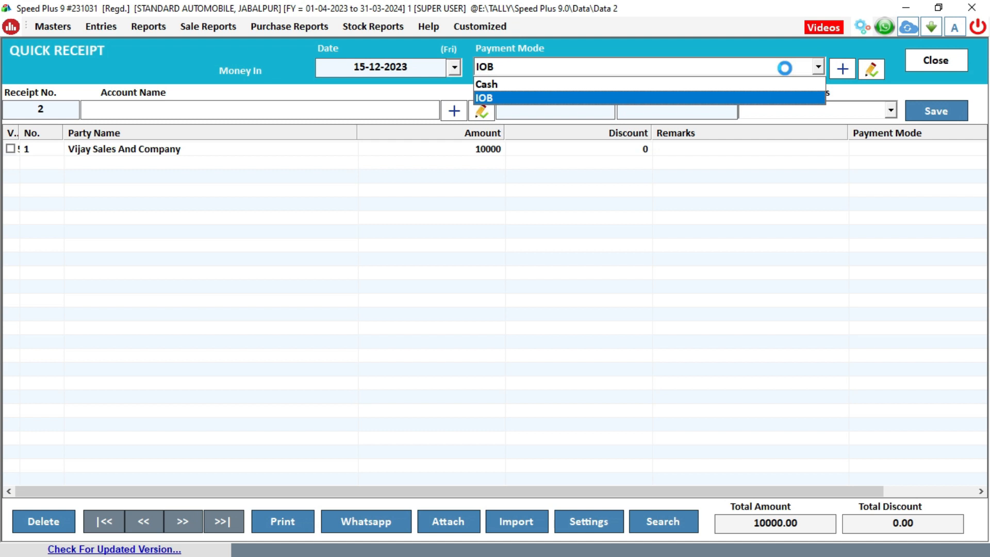
key("Return")
key("Return")
type("VI")
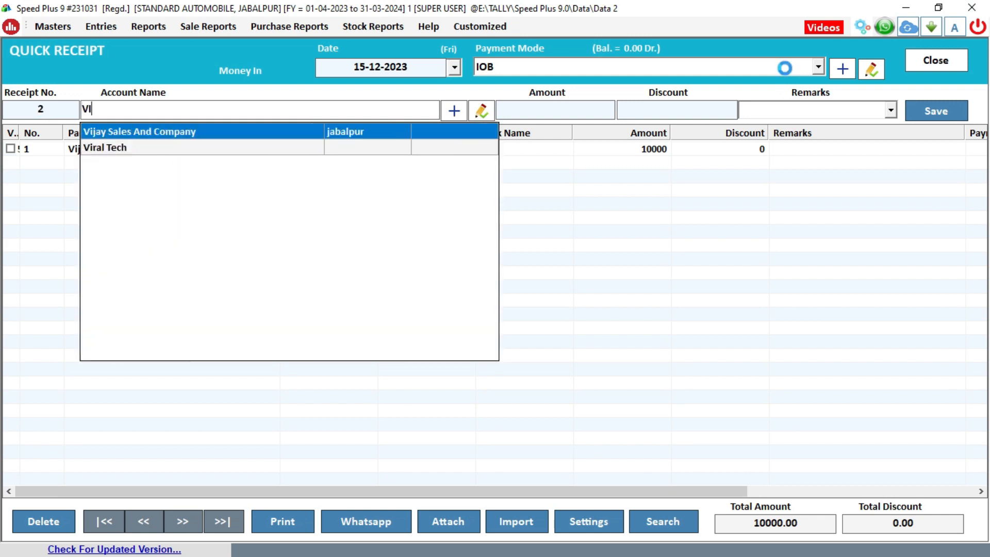
type("J")
key("Return")
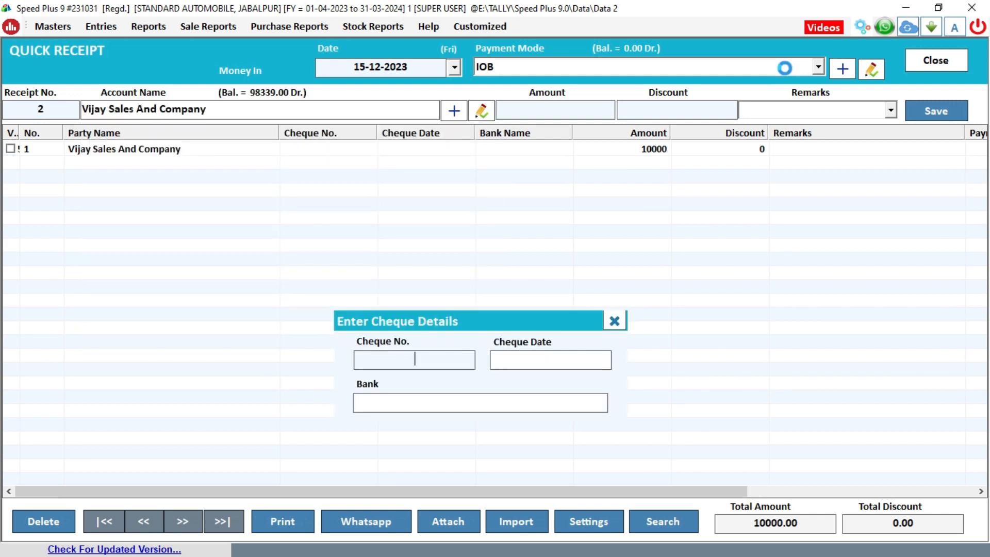
Enter the cheque details with cheque number 000432, date 18-12-2023 and bank SBI.
type("000432")
key("Return")
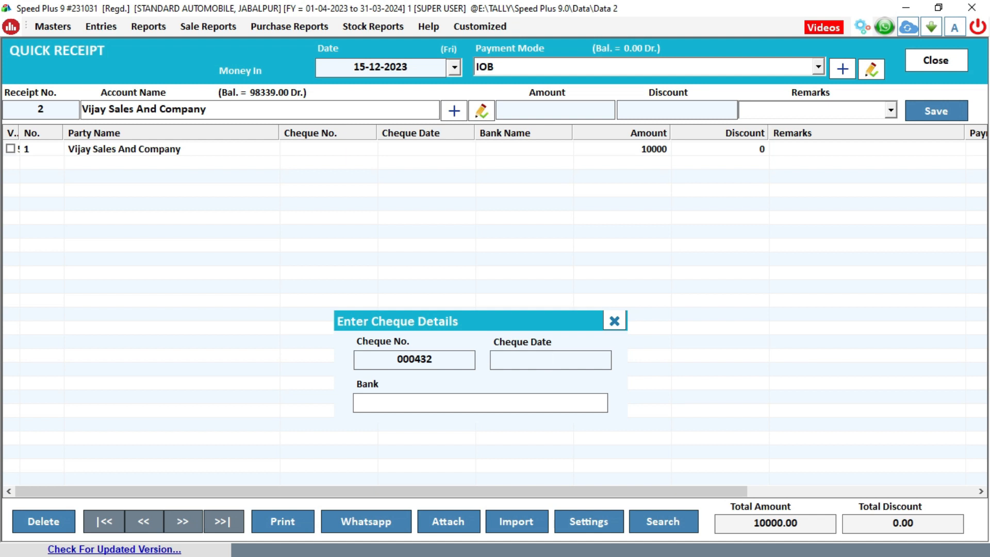
type("18-12-2023")
key("Return")
type("SBI")
key("Return")
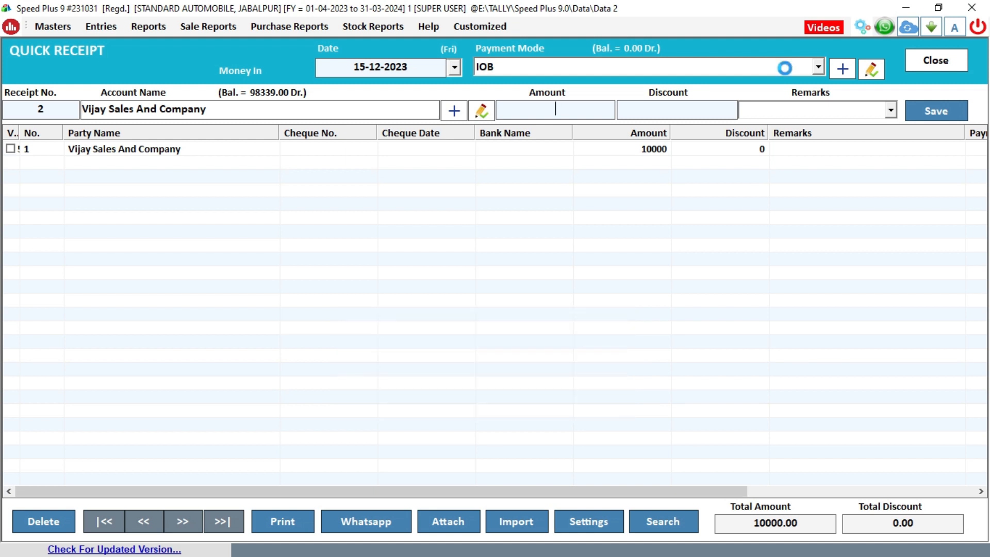
Set the cheque receipt's amount to 25000, leave discount and remarks empty, and save it.
key("Return")
key("shift+Tab")
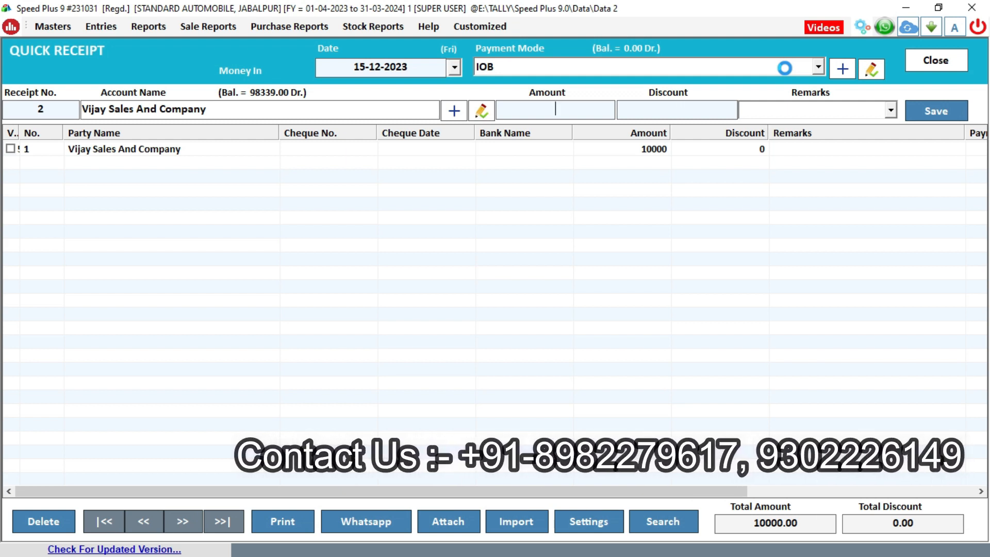
type("2")
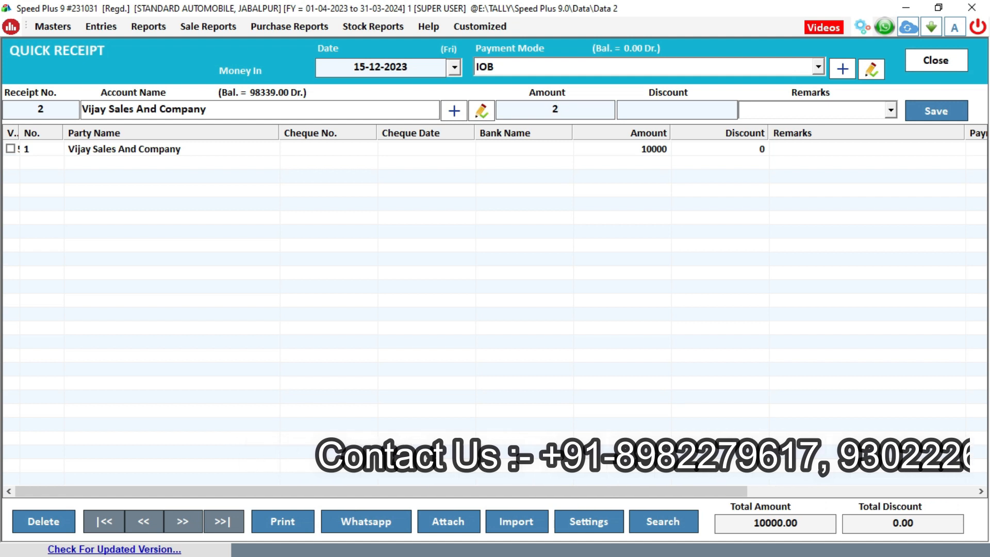
type("5000")
key("Return")
key("Return")
key("Return")
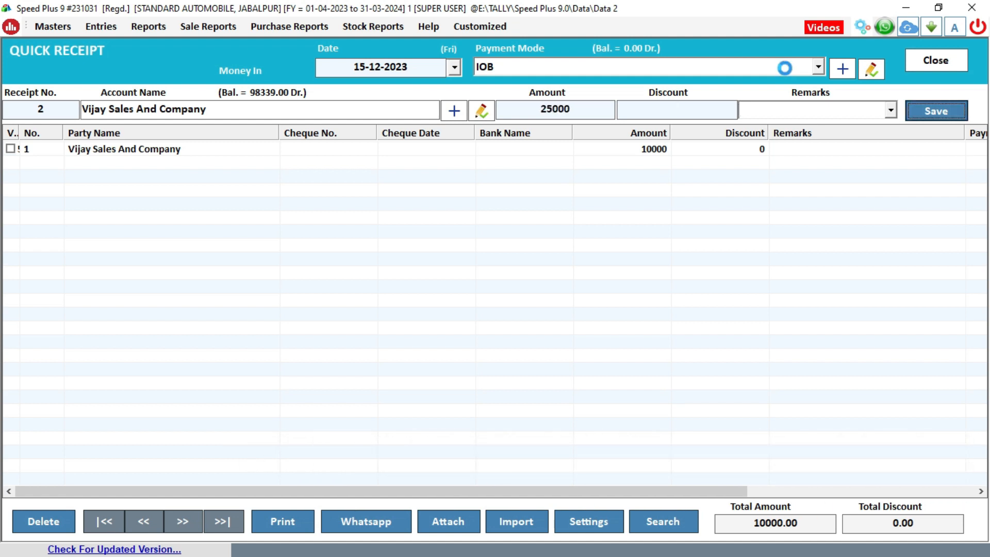
key("Return")
key("Return")
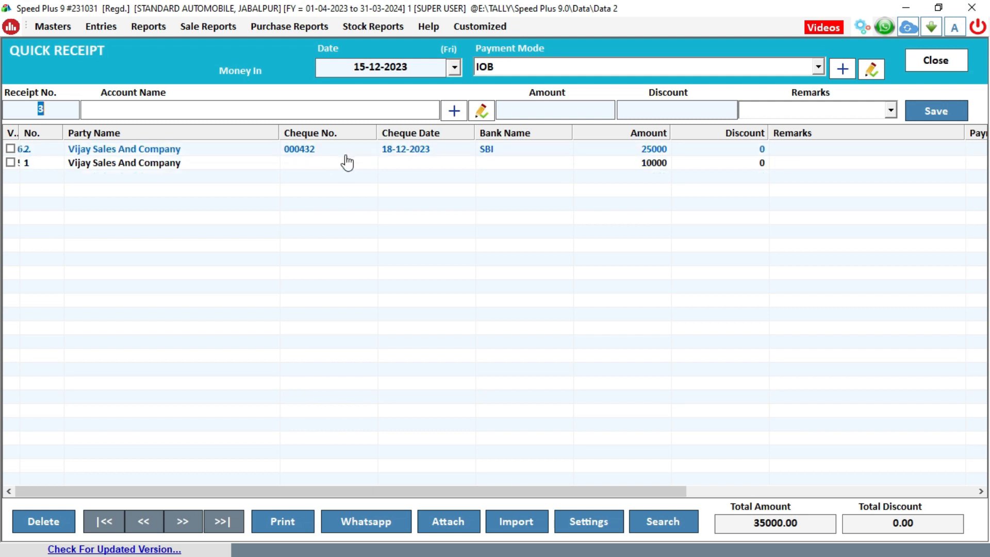
Switch the payment mode for receipt 3 to Cash.
left_click(544, 64)
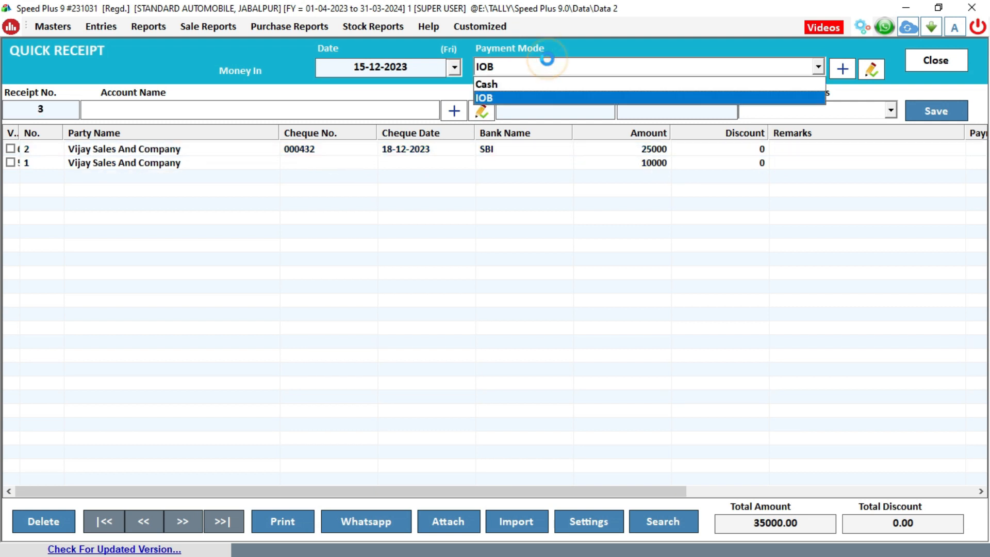
left_click(540, 81)
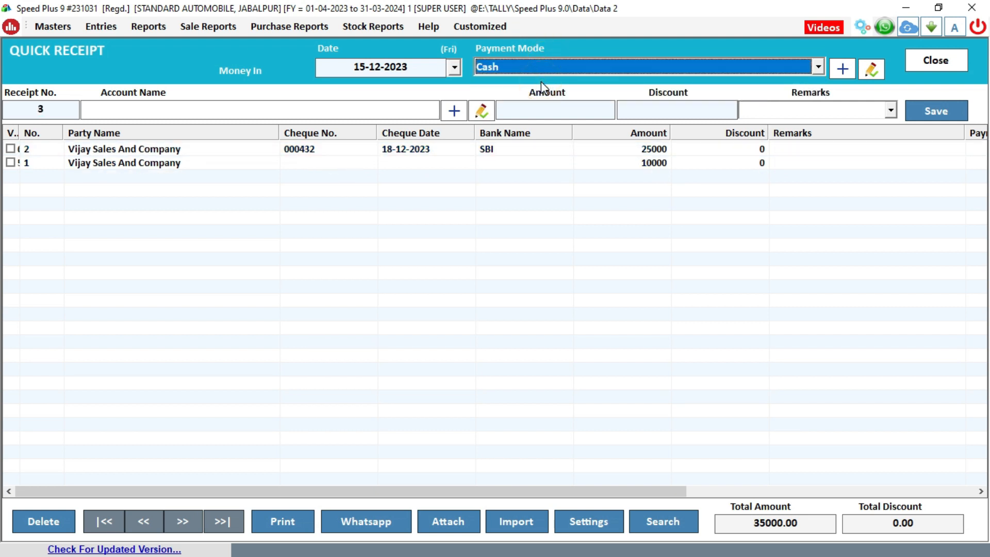
key("Return")
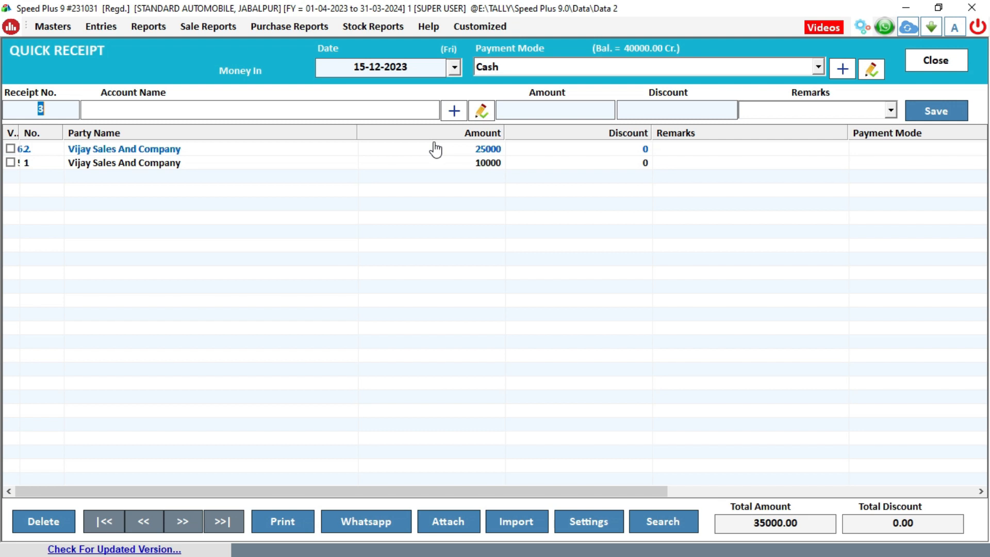
Mark receipt 2 of Vijay Sales And Company, preview its printout in the receipt format, and close the preview.
left_click(10, 149)
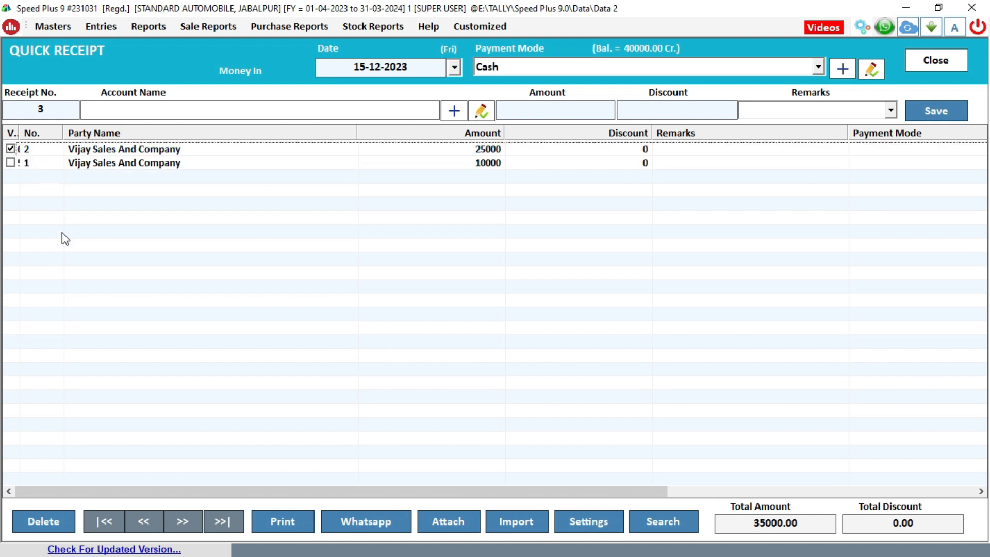
left_click(11, 149)
left_click(285, 515)
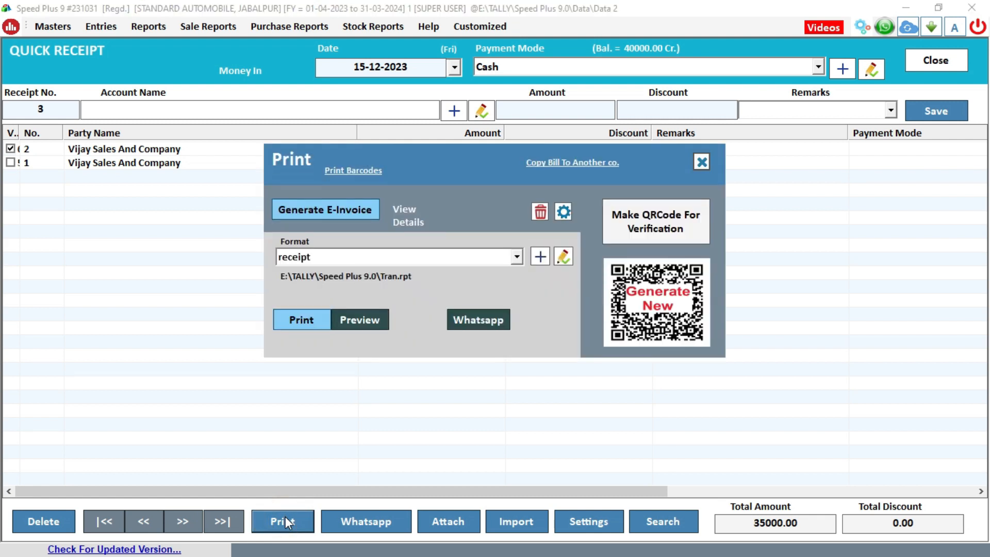
left_click(347, 318)
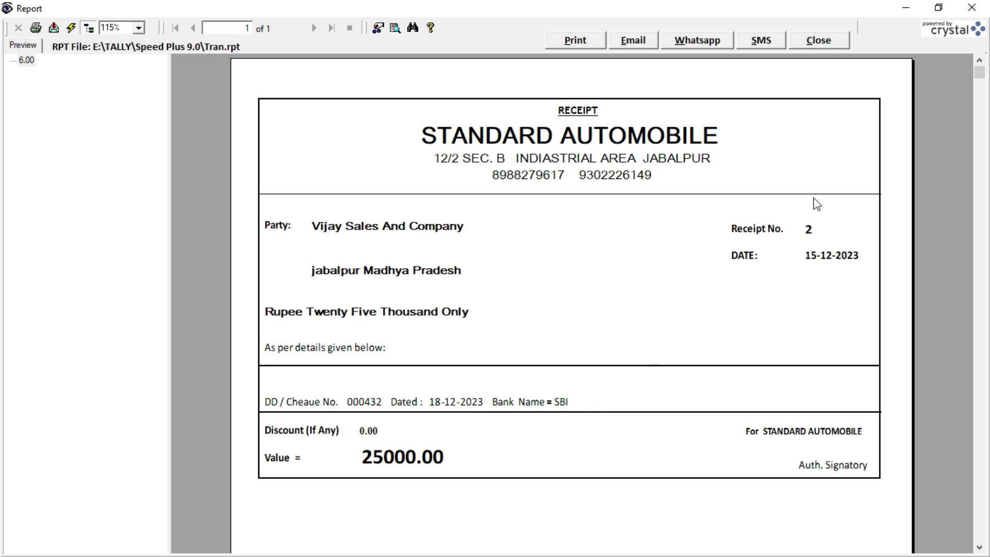
left_click(828, 44)
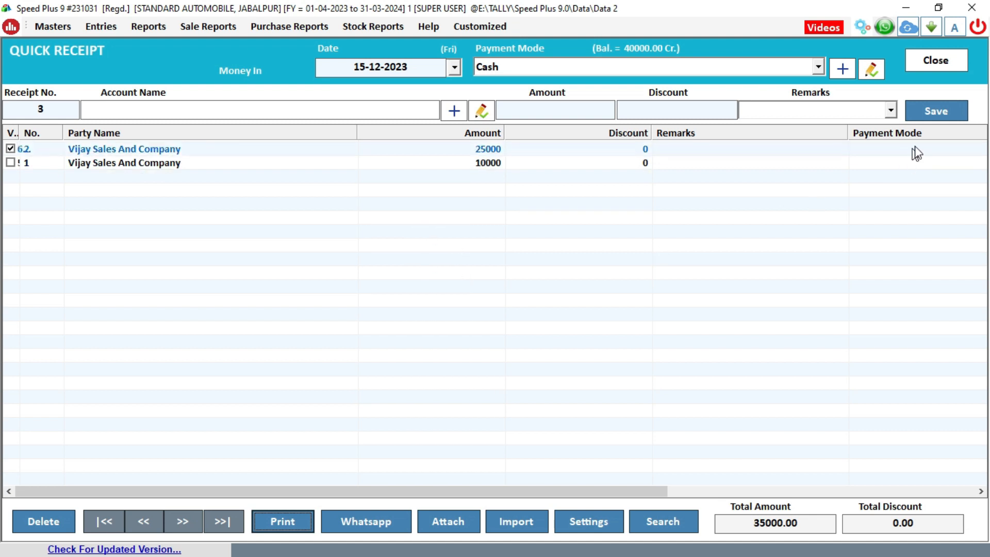
Refresh the dashboard figures and open the ledger of Vijay Sales And Company for 10-12-2023 to 15-12-2023.
left_click(940, 62)
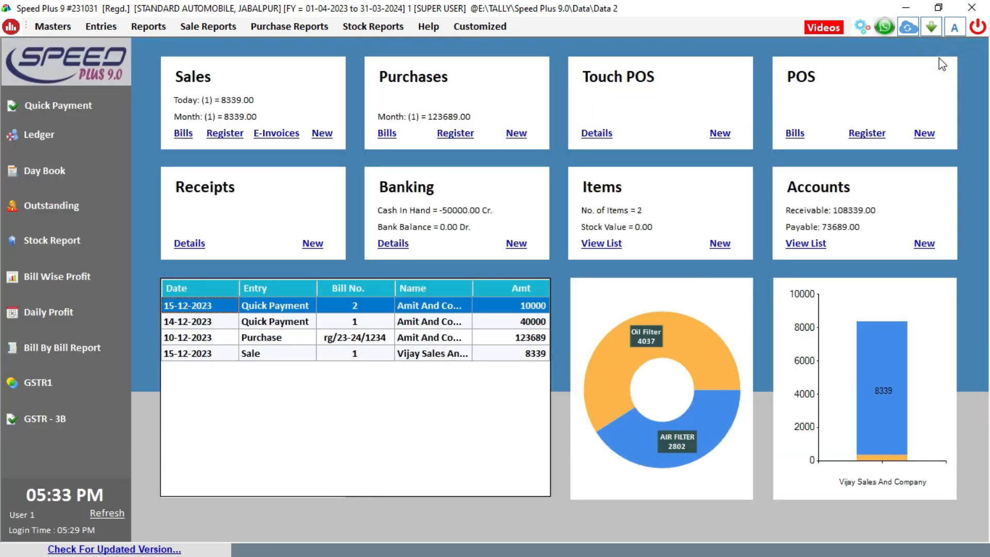
left_click(106, 512)
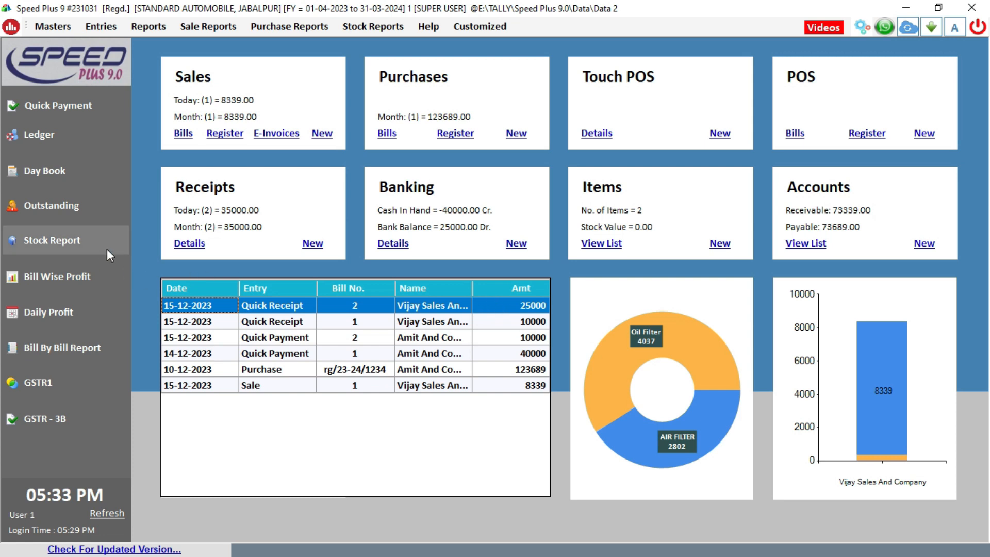
left_click(56, 141)
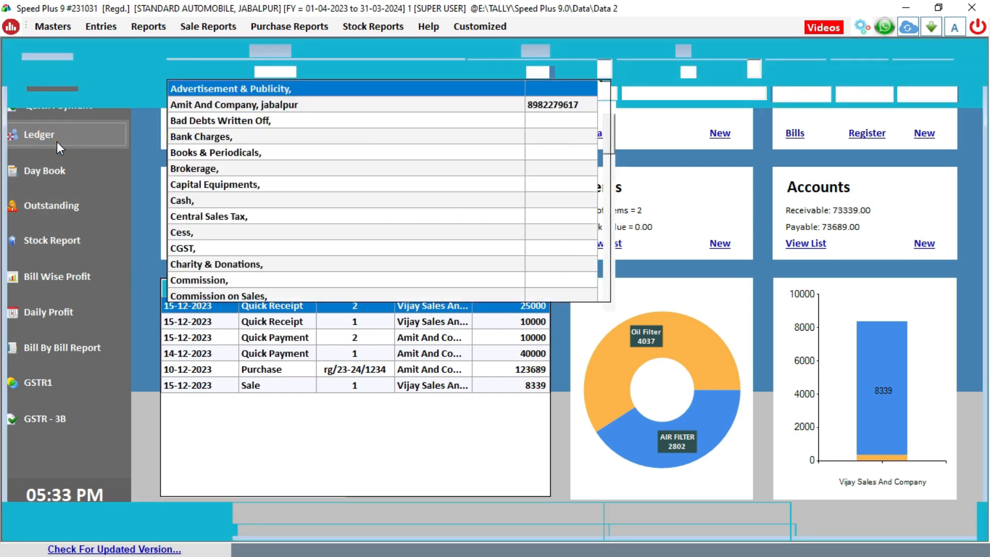
type("VI")
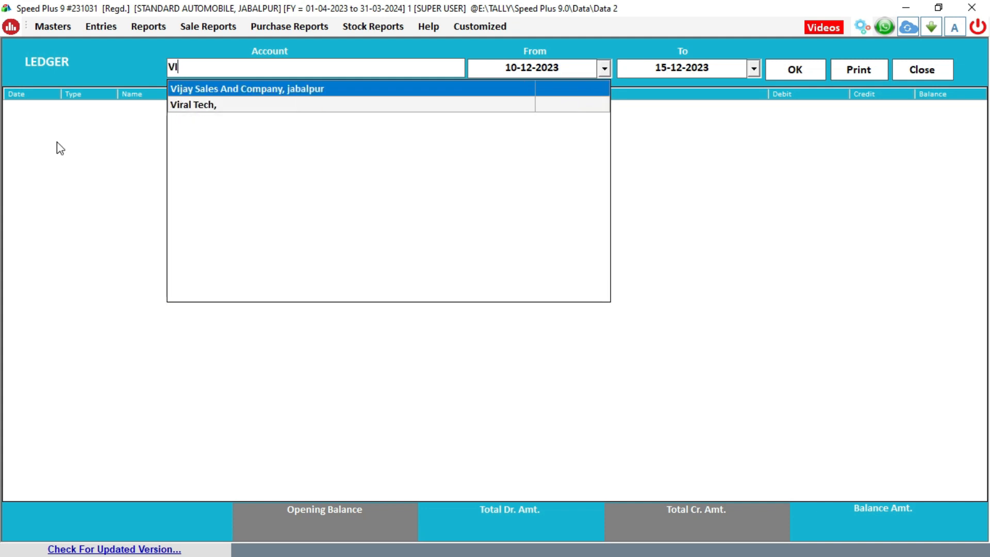
key("Return")
key("Return")
key("Return")
key("Return")
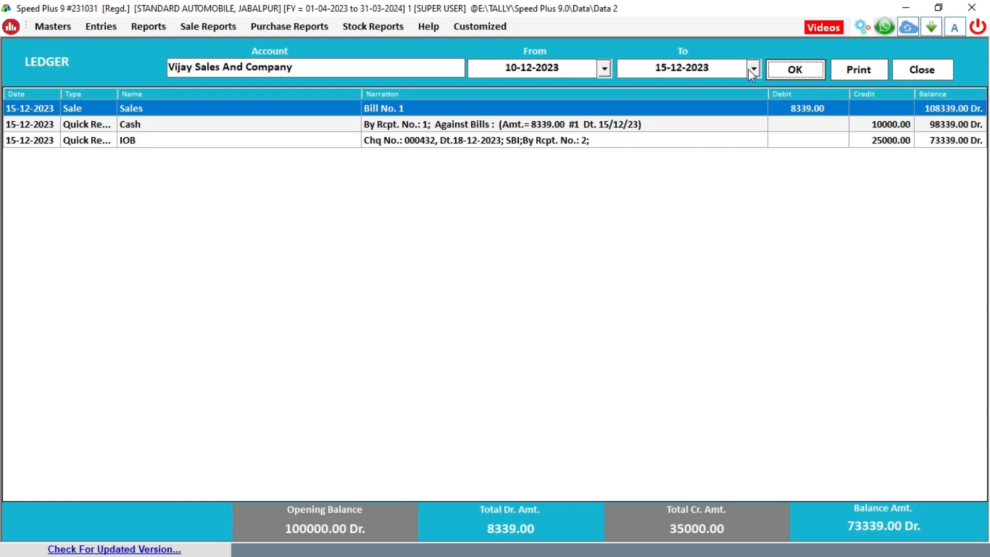
Examine the sale, cash receipt and IOB cheque receipt entries in the Vijay Sales And Company ledger.
left_click(841, 108)
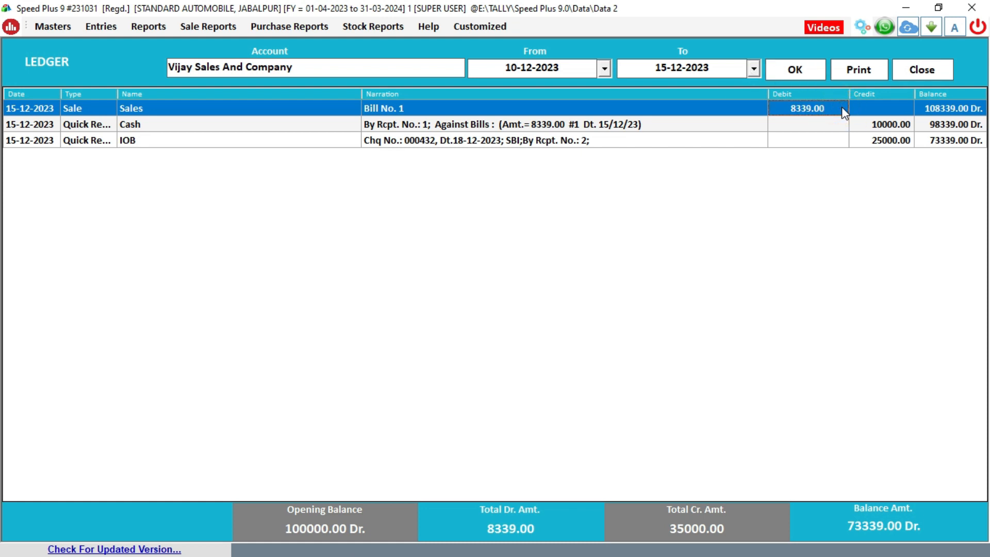
left_click(859, 125)
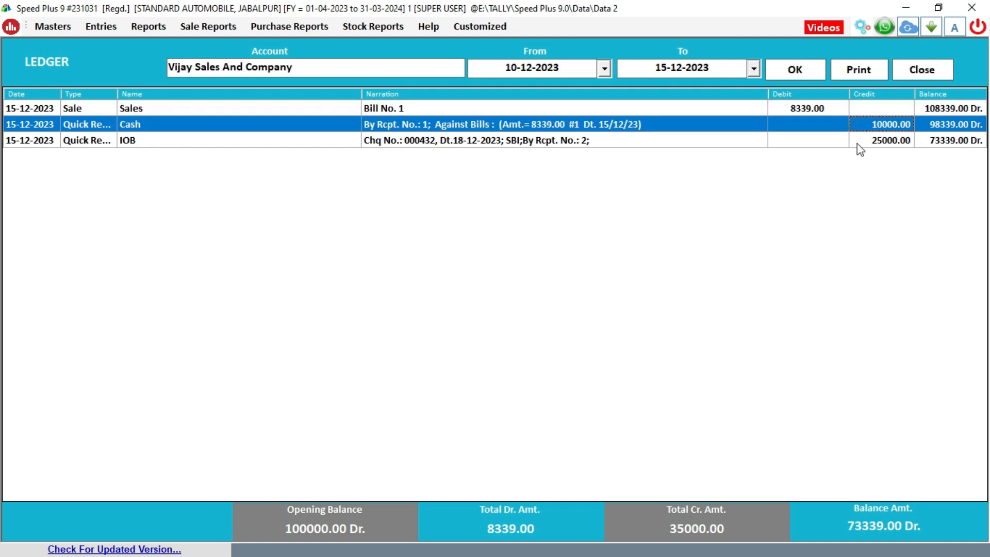
left_click(857, 144)
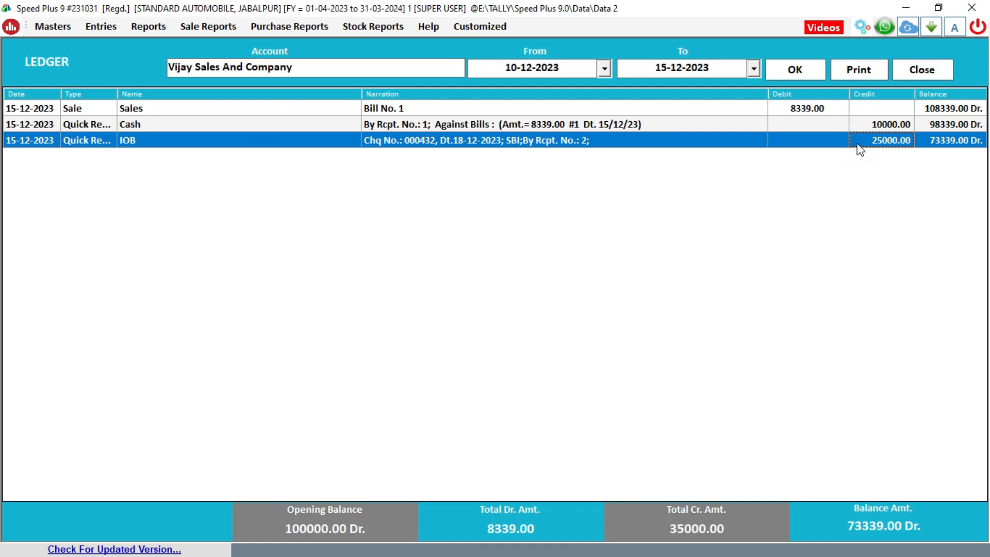